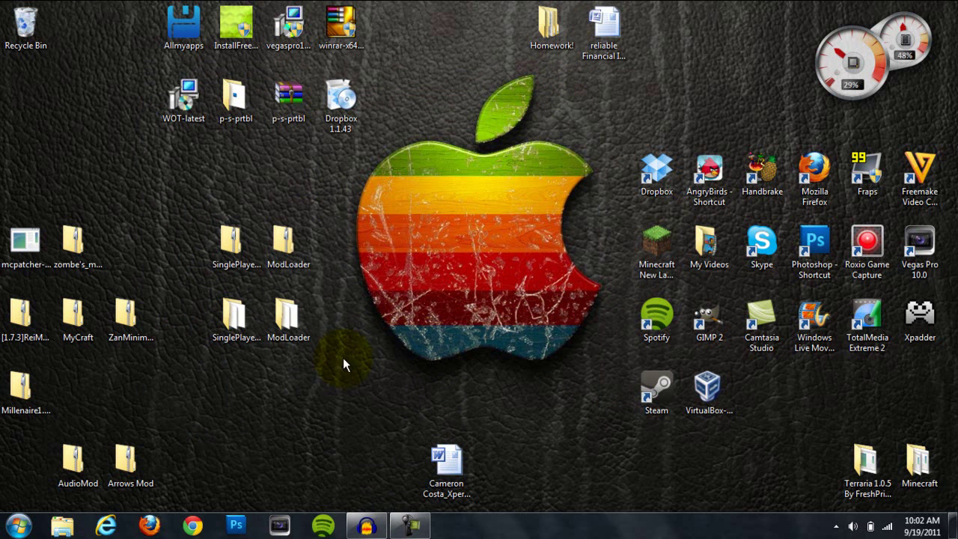
- Clear the desktop selection and cancel an Extract All started on the SinglePlayer Commands folder
drag(401, 255, 569, 344)
click(238, 244)
click(271, 196)
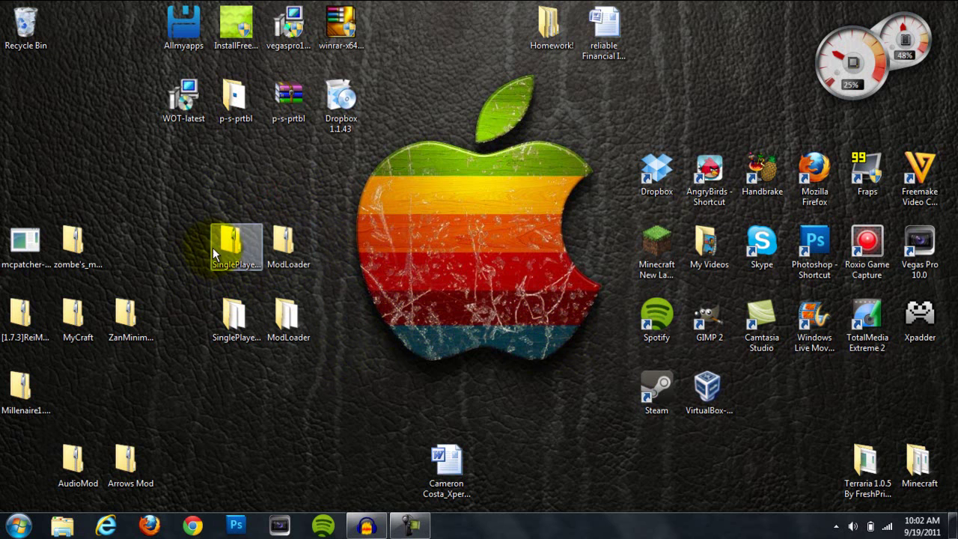
click(291, 192)
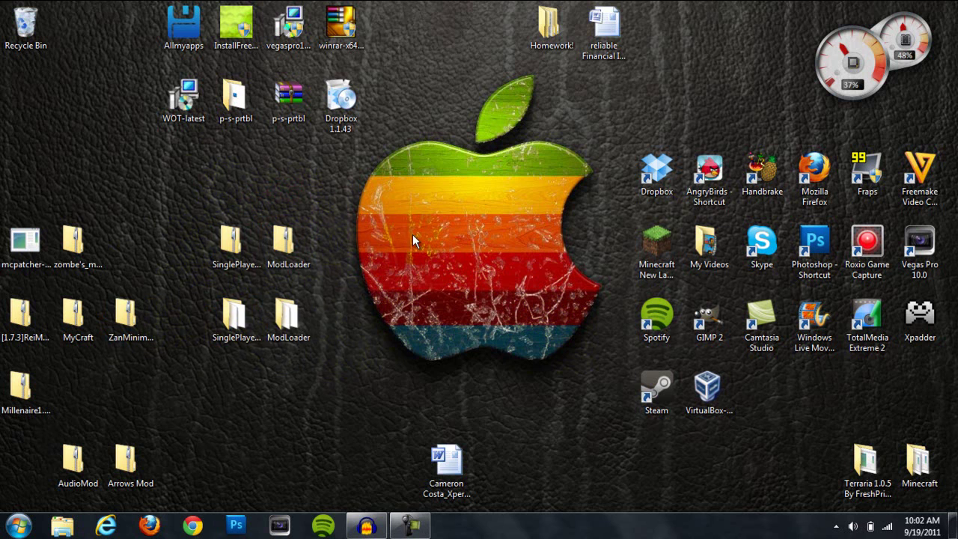
right_click(227, 237)
click(272, 266)
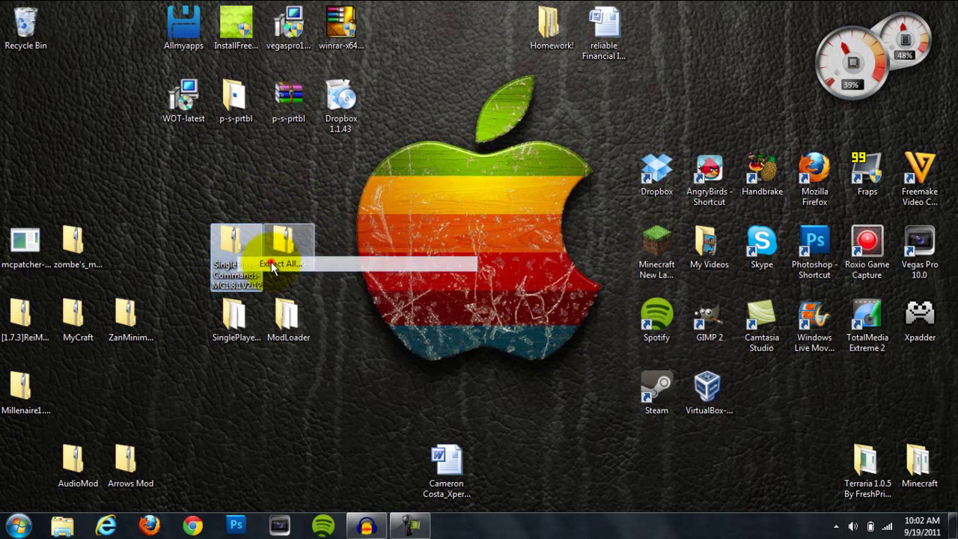
click(664, 399)
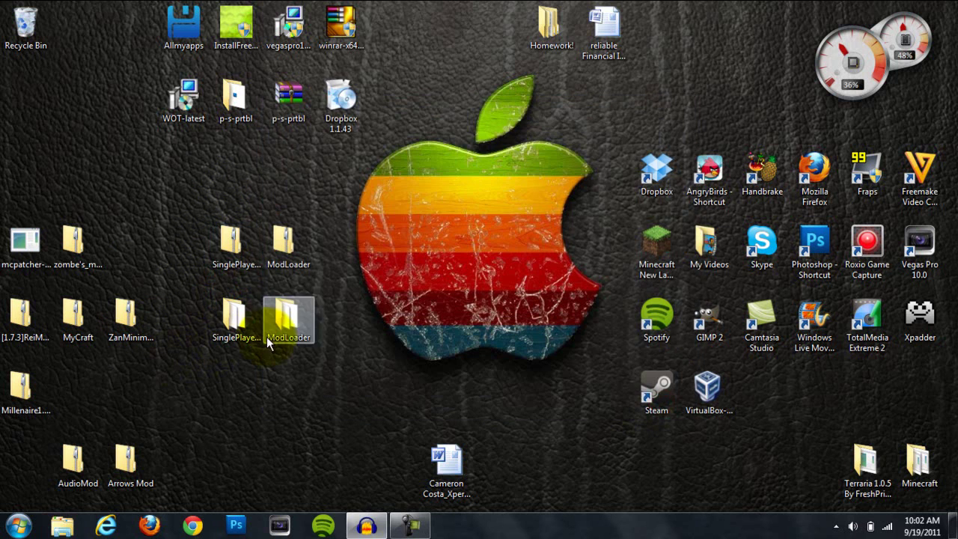
- Move the SinglePlayer Commands and upper ModLoader folders to the desktop's lower-left area
right_click(299, 245)
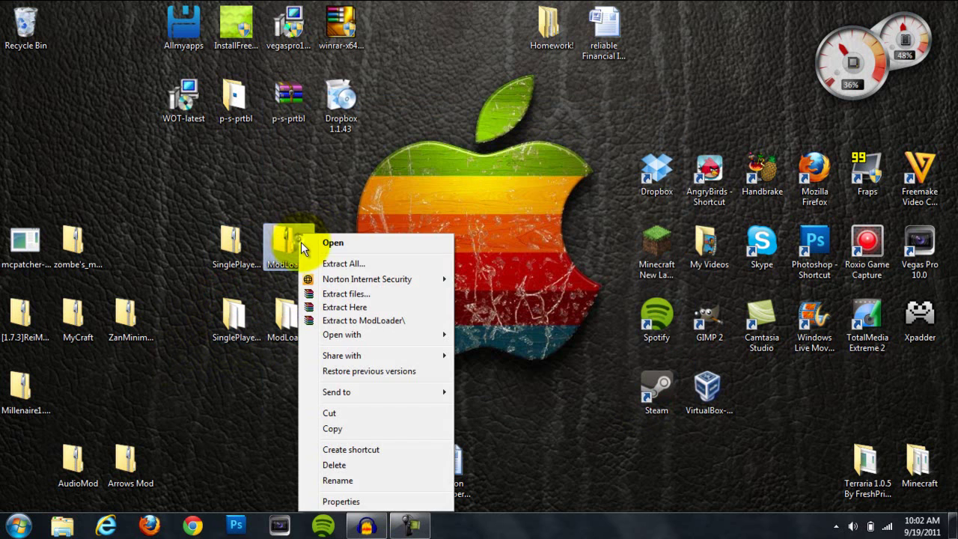
click(439, 137)
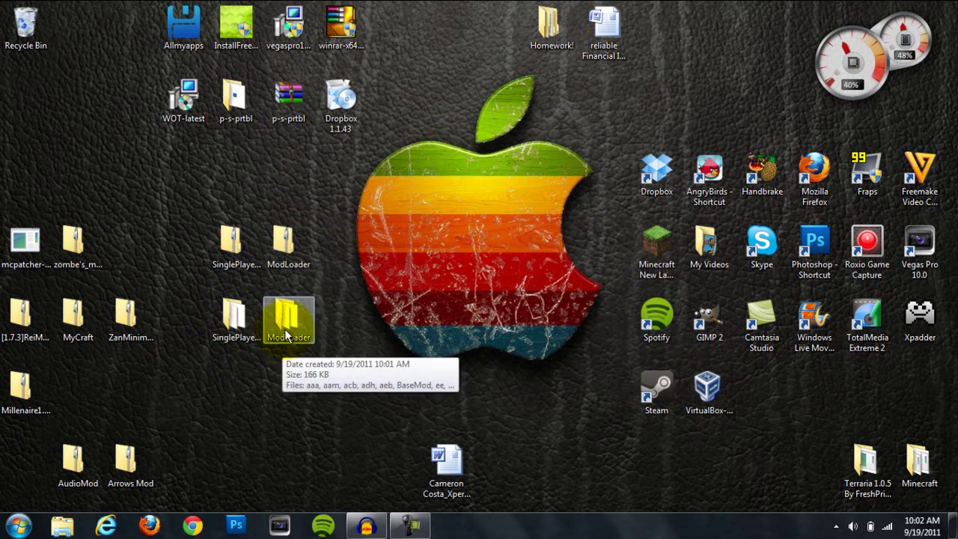
drag(233, 244, 27, 465)
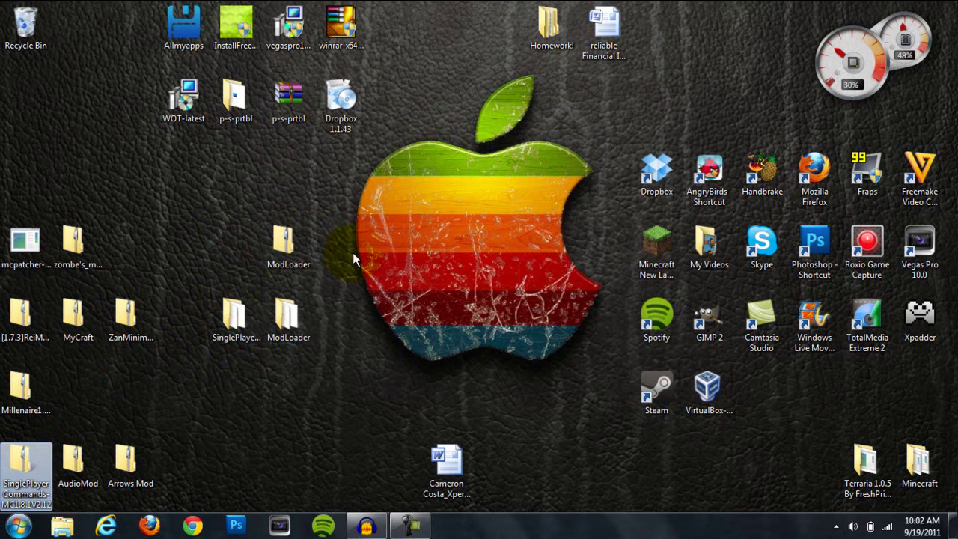
drag(274, 241, 75, 385)
click(251, 400)
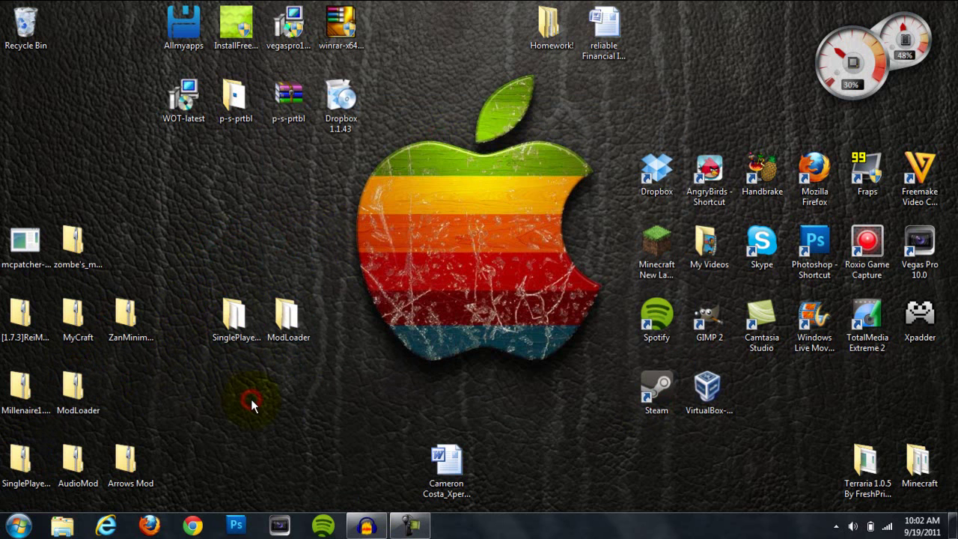
- Open the Roaming AppData folder by searching %appdata%, then enter the .minecraft folder
click(14, 529)
text(%)
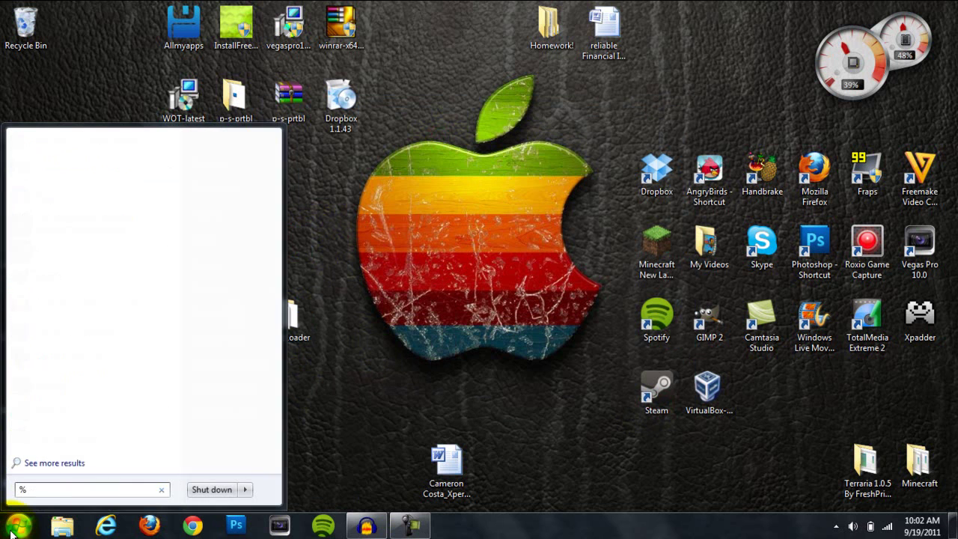
text(appdata%)
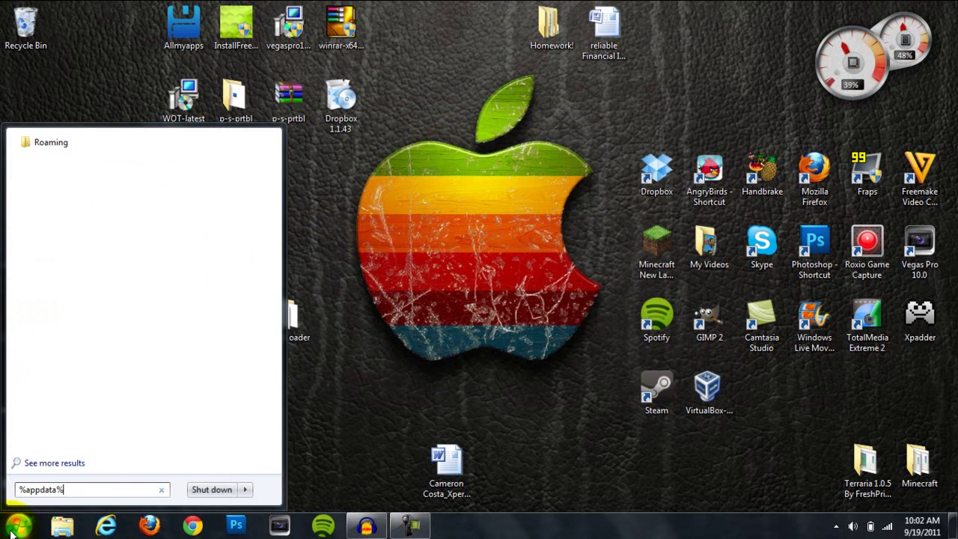
key(Return)
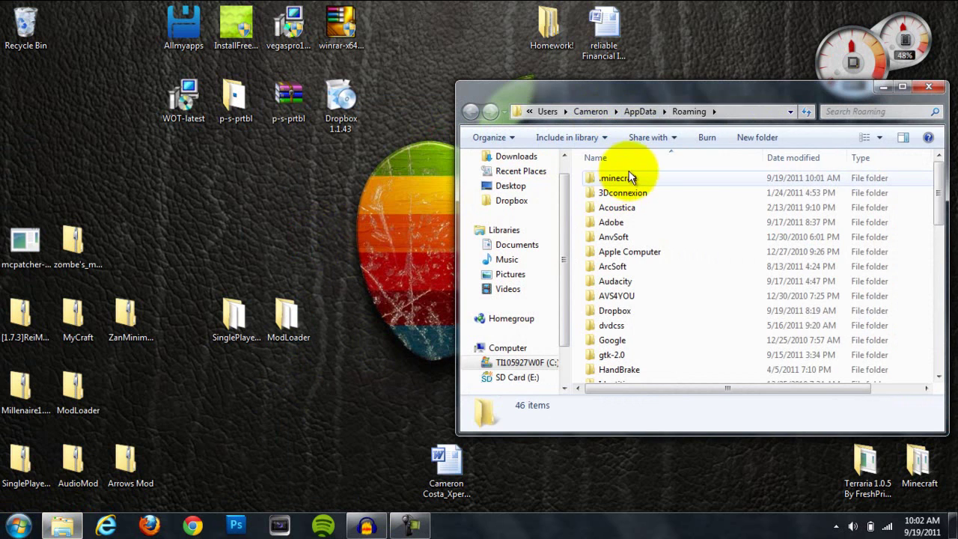
drag(652, 84, 553, 39)
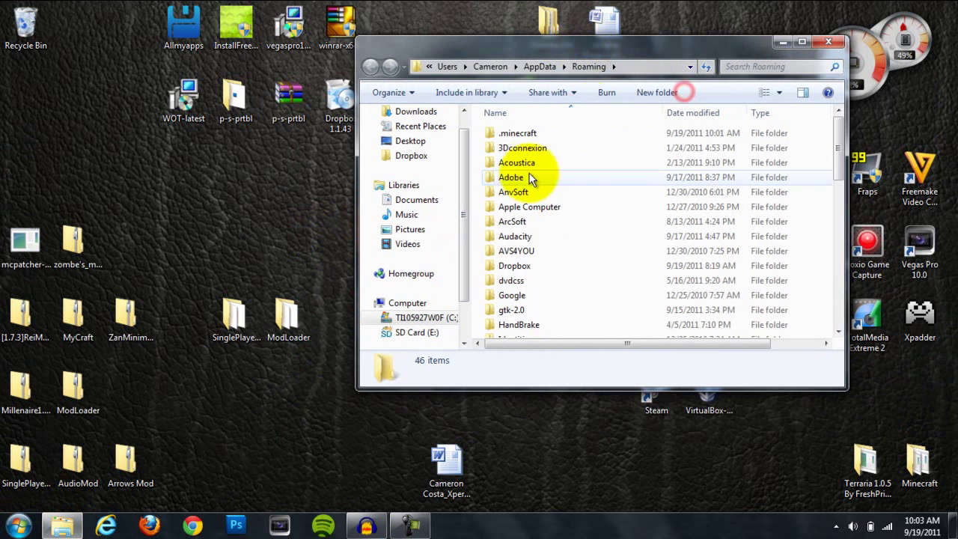
double_click(552, 128)
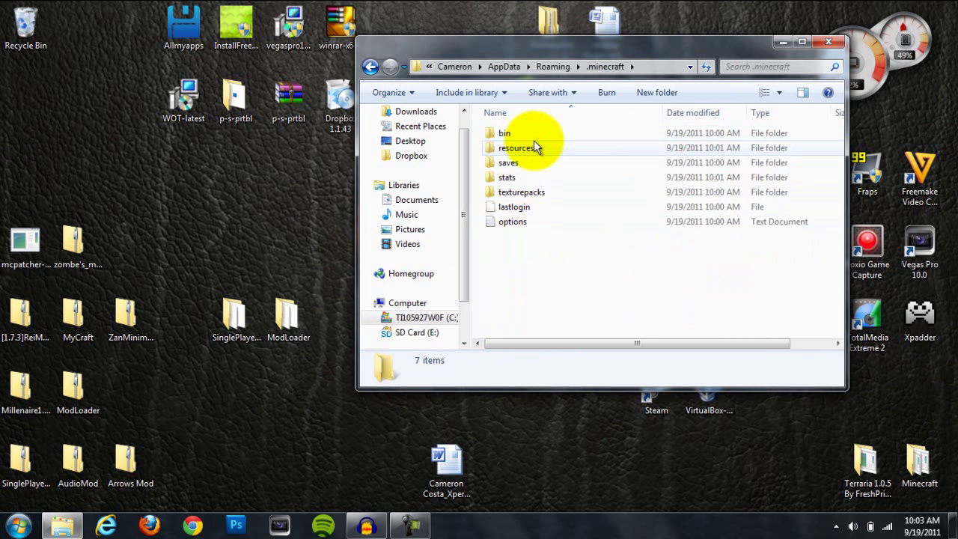
- Enter the bin folder and open minecraft.jar as a WinRAR archive
click(543, 133)
double_click(543, 133)
right_click(542, 215)
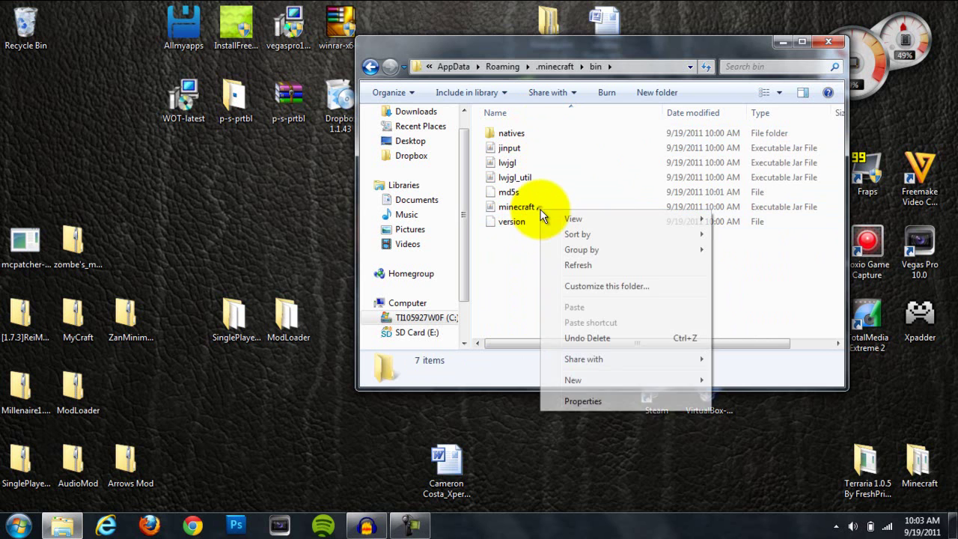
right_click(519, 210)
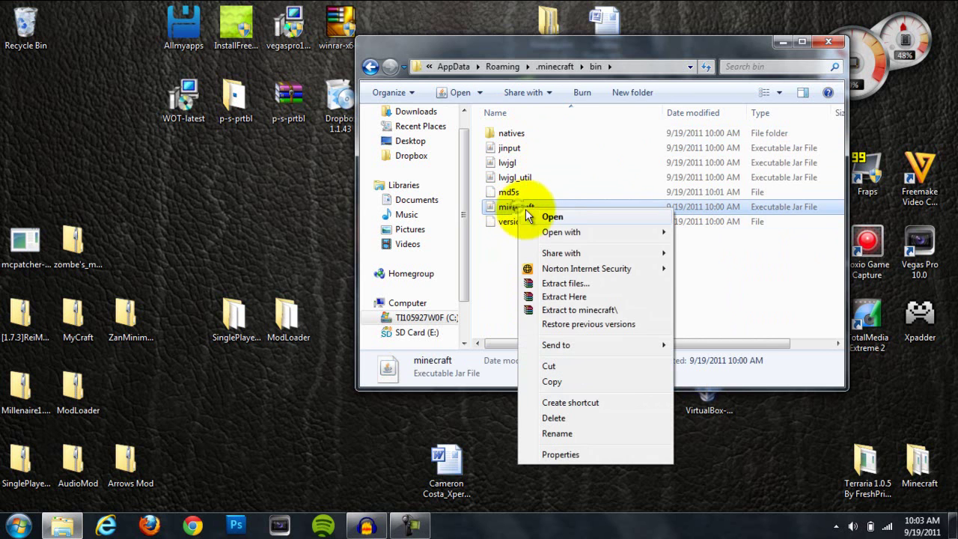
mouse_move(567, 232)
click(738, 247)
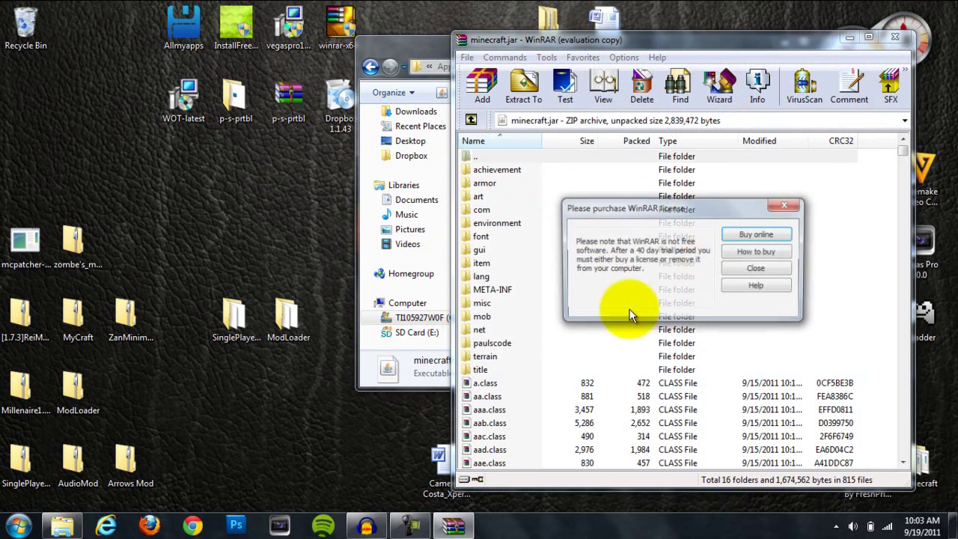
- Dismiss the purchase reminder and delete the META-INF folder from minecraft.jar
click(765, 268)
click(494, 292)
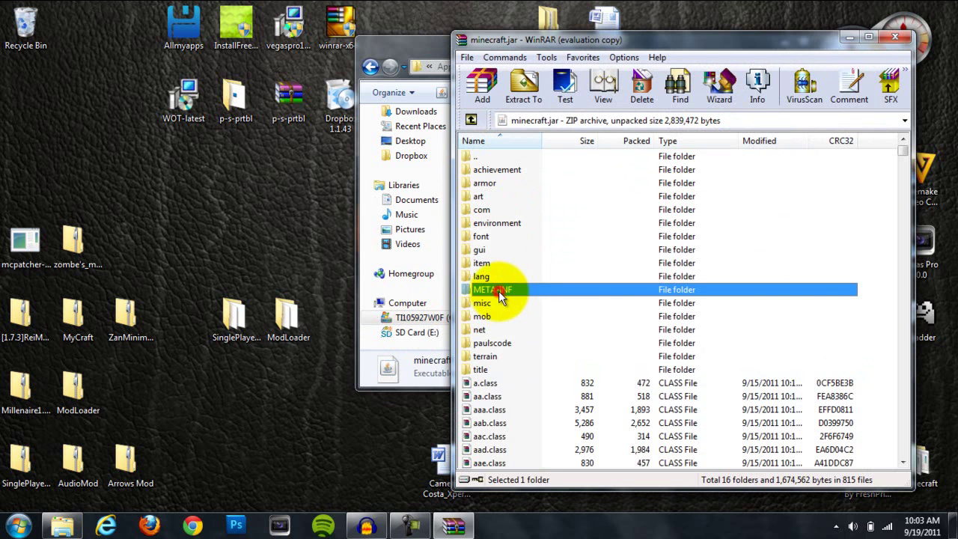
right_click(505, 289)
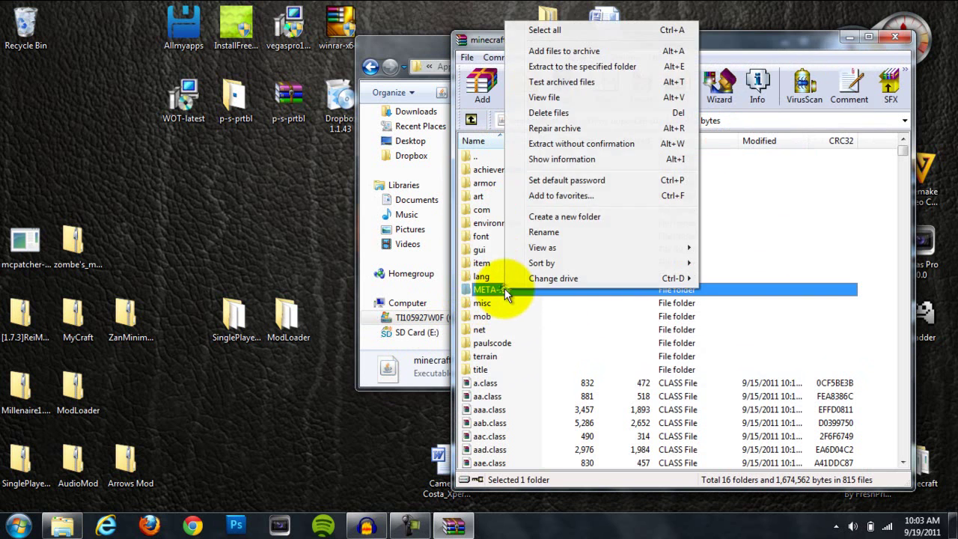
click(566, 115)
click(494, 308)
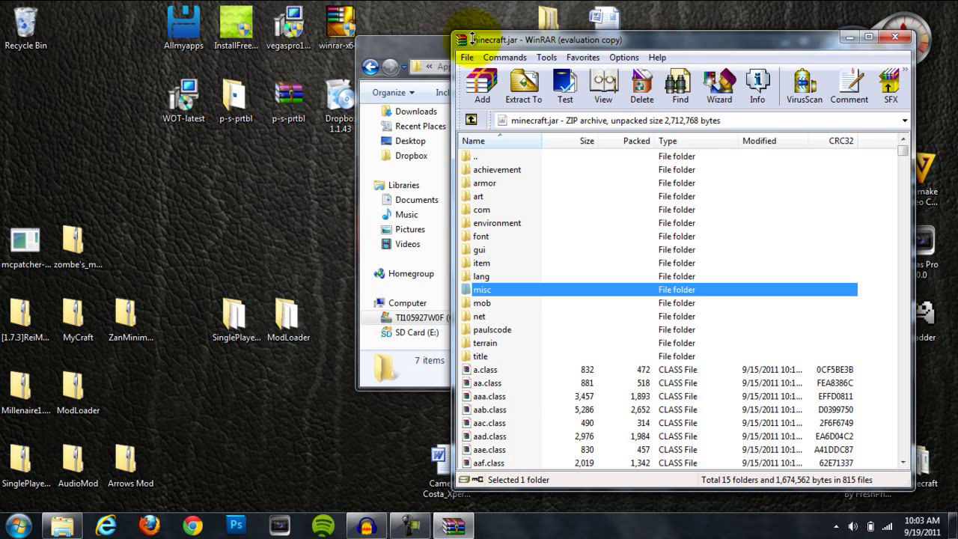
click(422, 52)
click(867, 52)
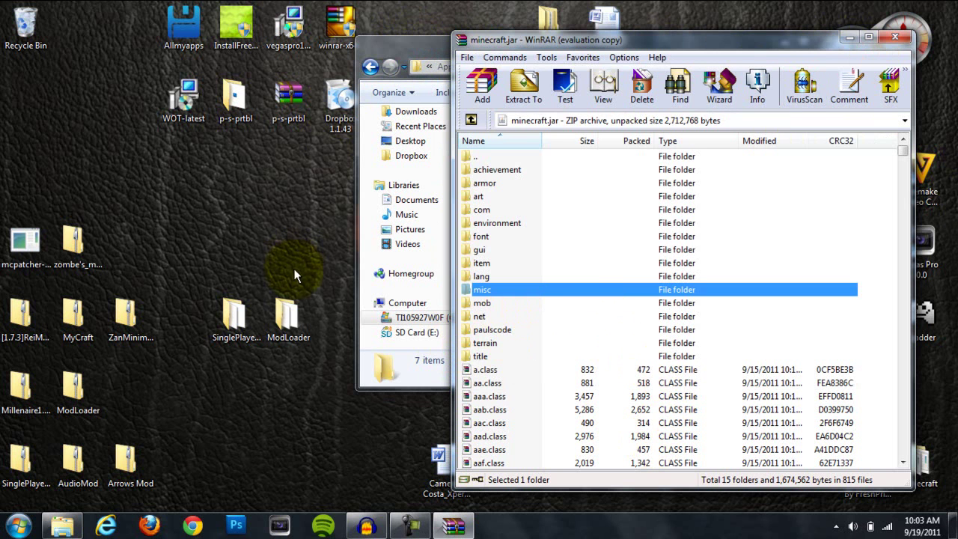
- Drop all 15 ModLoader class files into minecraft.jar, then close the ModLoader folder window
click(292, 307)
double_click(292, 307)
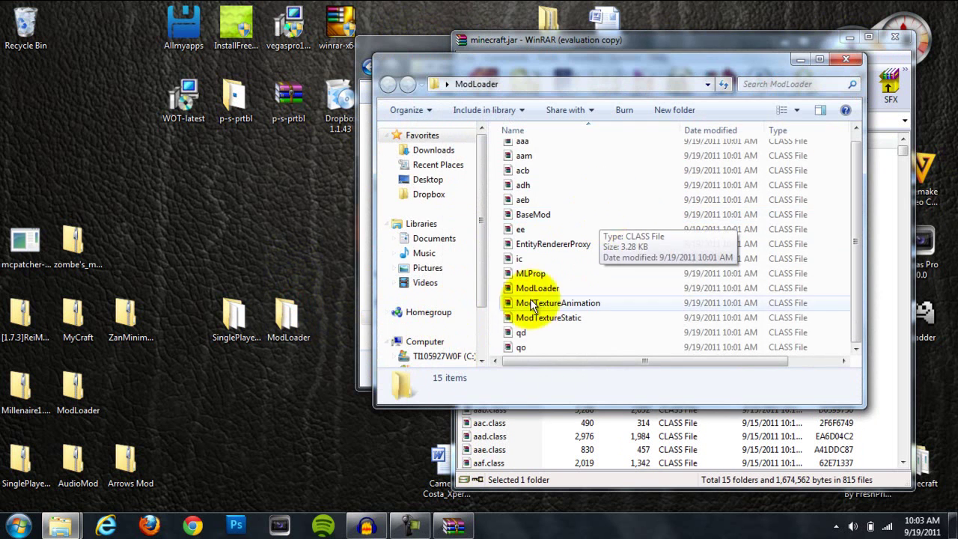
key(ctrl+a)
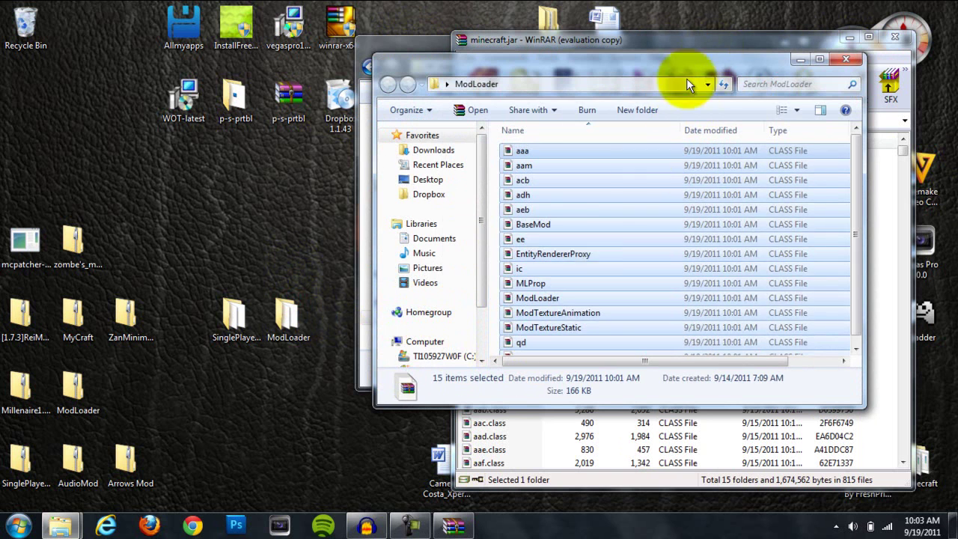
drag(595, 244, 760, 442)
click(685, 381)
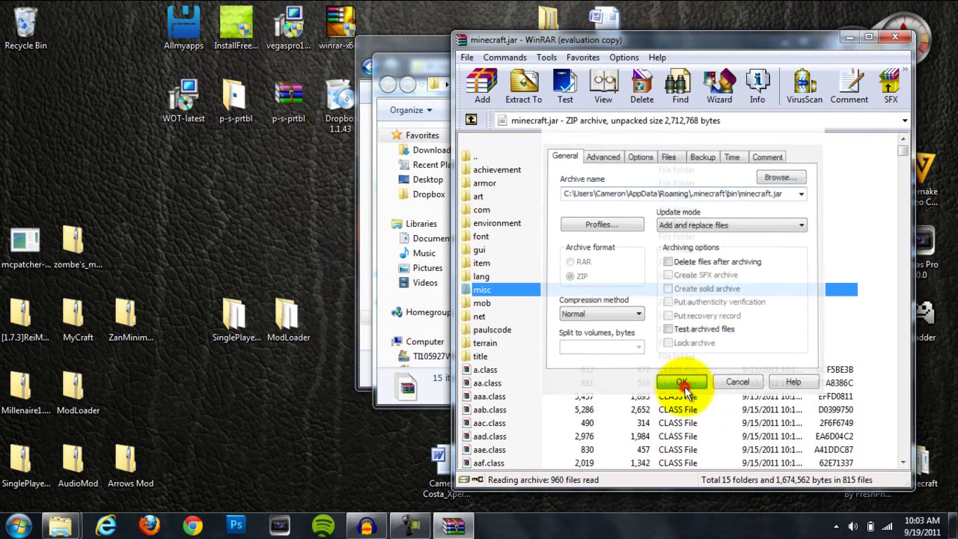
click(419, 66)
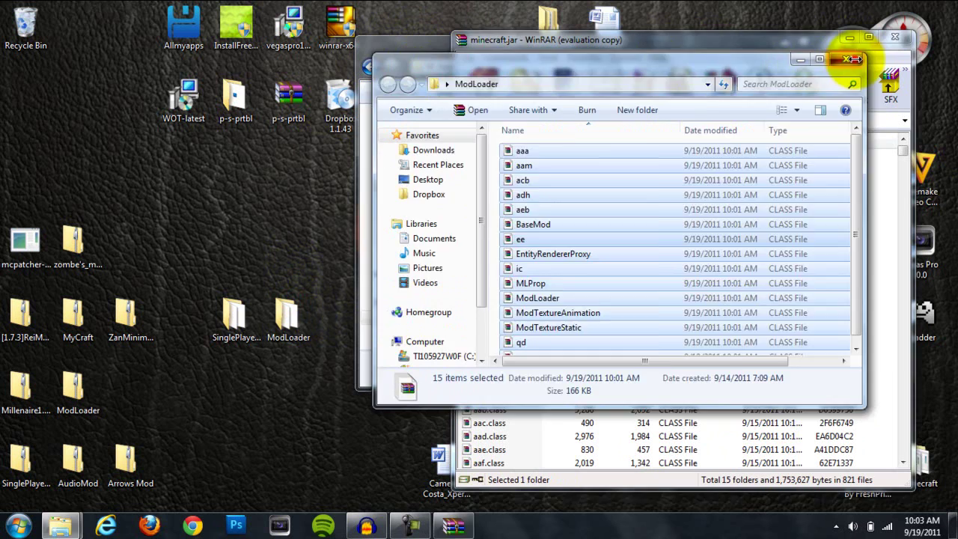
click(854, 30)
- Open the SinglePlayer Commands folder and delete its readme file to the Recycle Bin
double_click(253, 337)
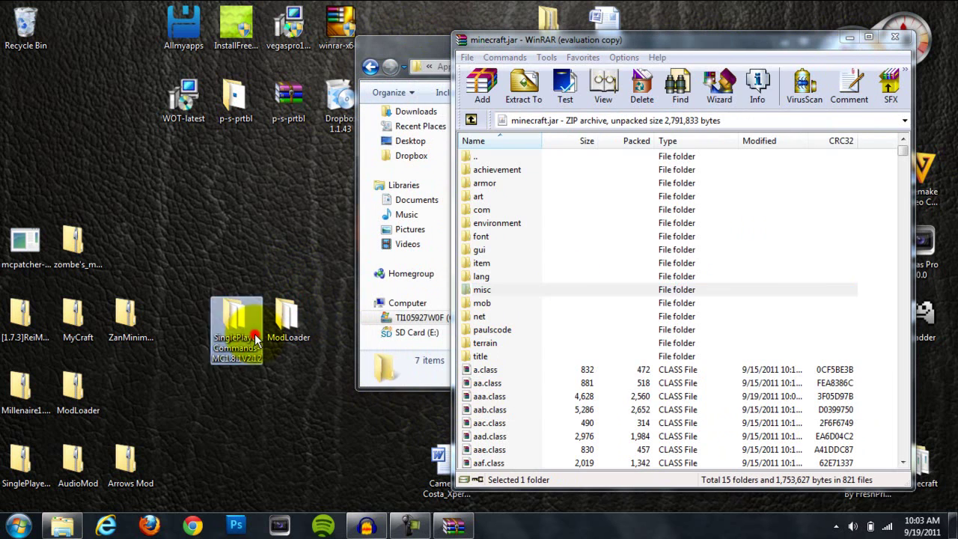
click(530, 212)
right_click(530, 212)
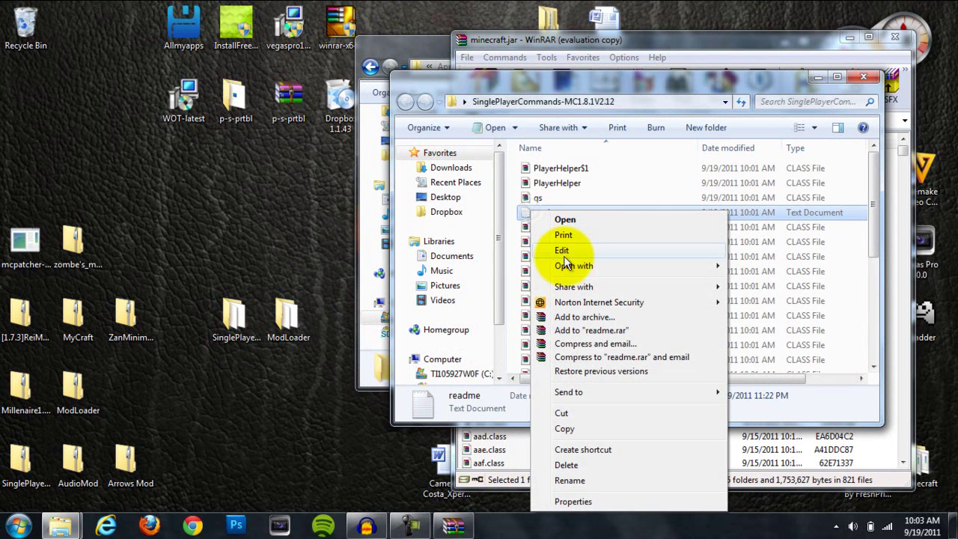
click(568, 464)
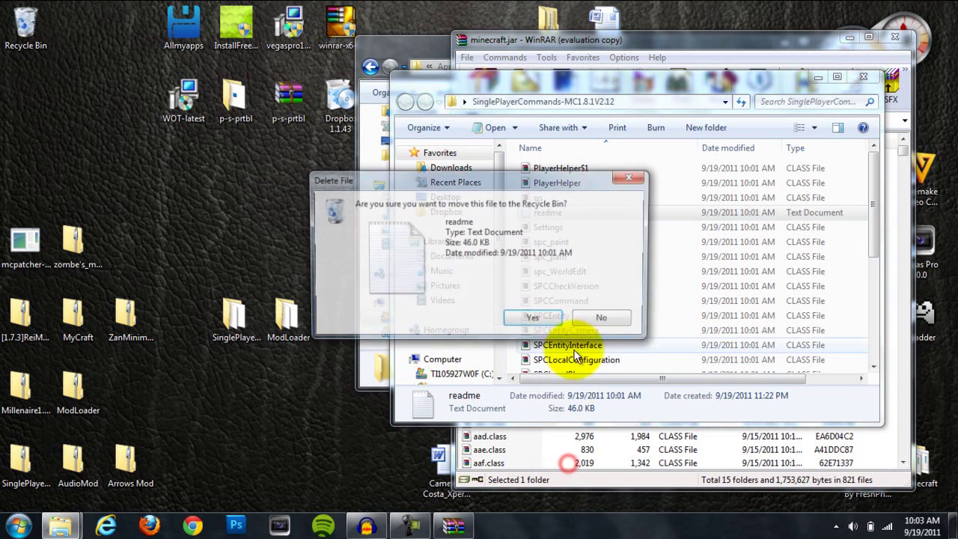
click(534, 320)
- Select the class files plus WorldEditPlugin and add them into minecraft.jar
drag(518, 159, 704, 335)
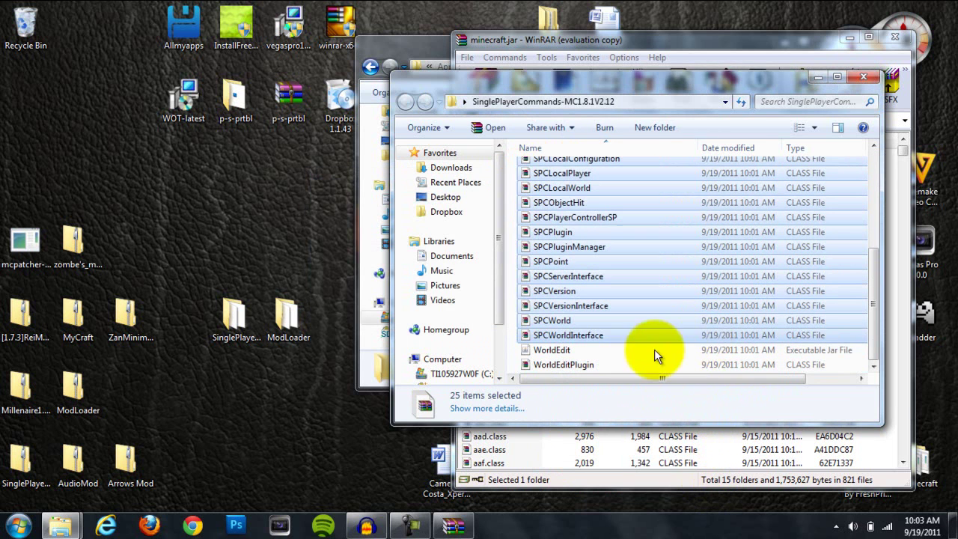
ctrl+click(589, 364)
drag(607, 319, 689, 451)
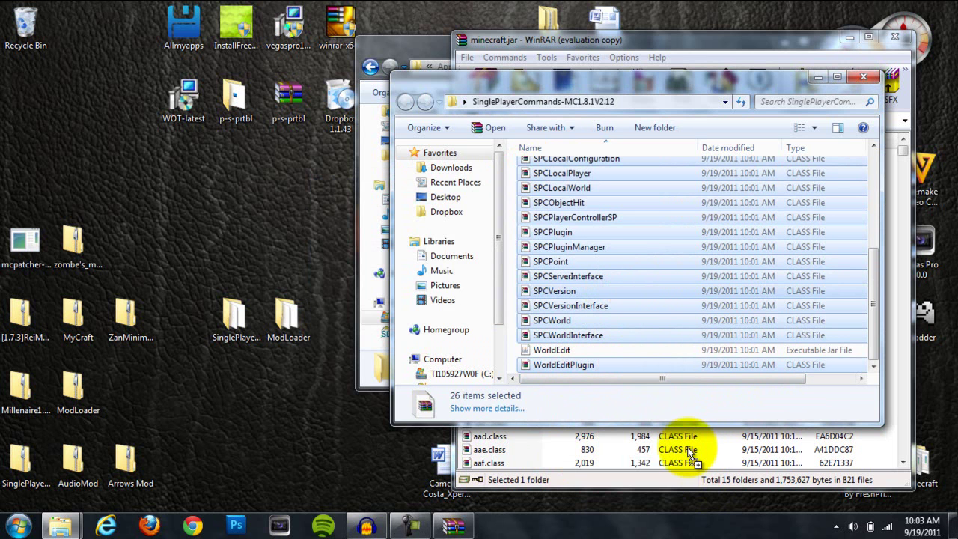
drag(690, 449, 690, 449)
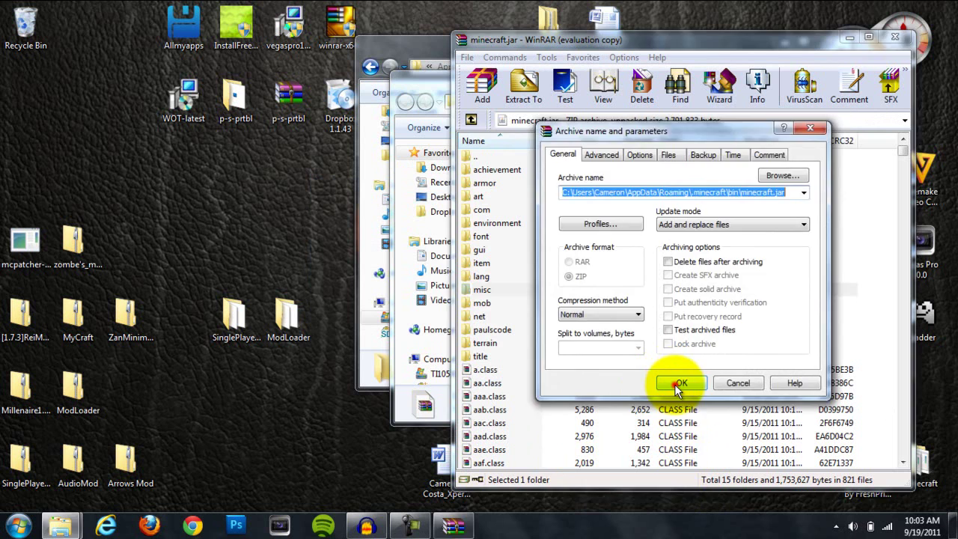
click(677, 381)
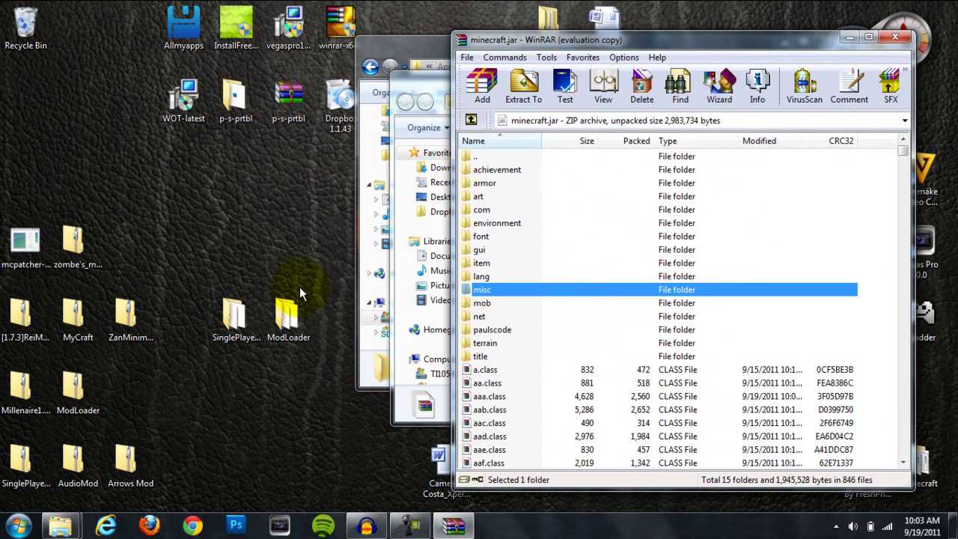
- Close minecraft.jar and the mod folder, then navigate to the .minecraft bin folder
click(893, 39)
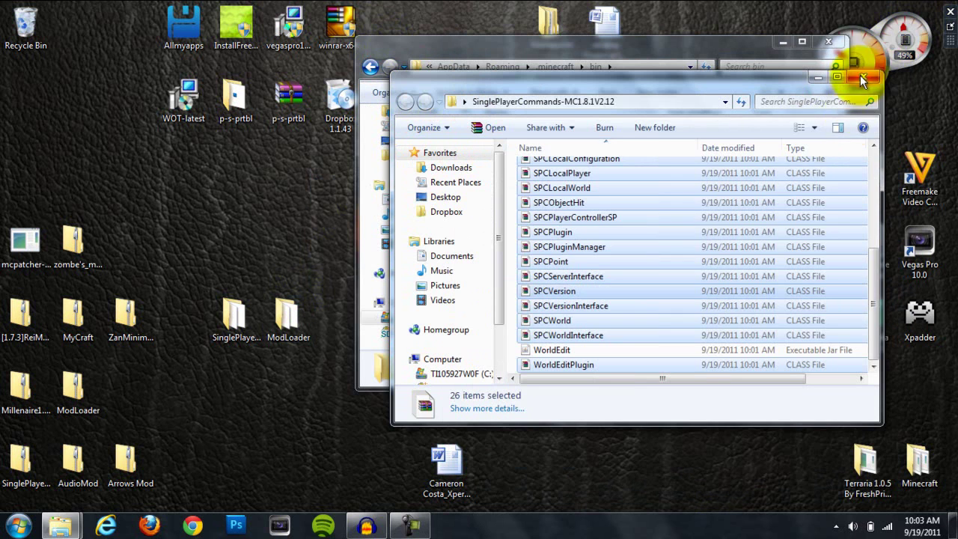
click(861, 76)
click(667, 301)
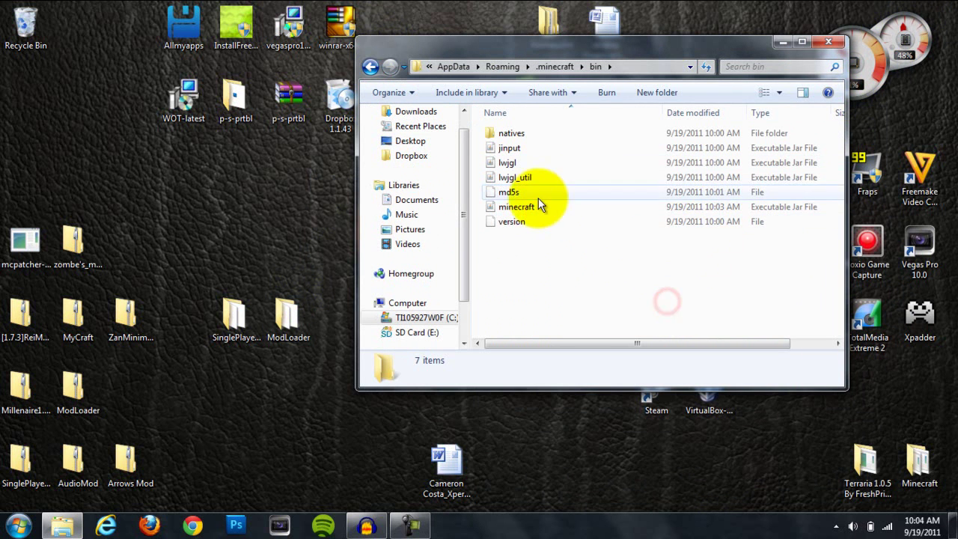
click(370, 65)
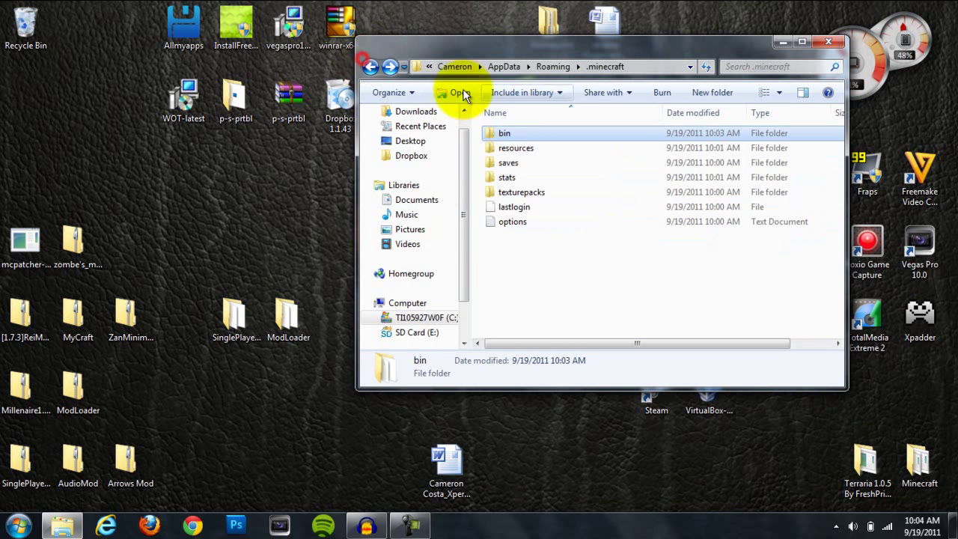
double_click(519, 133)
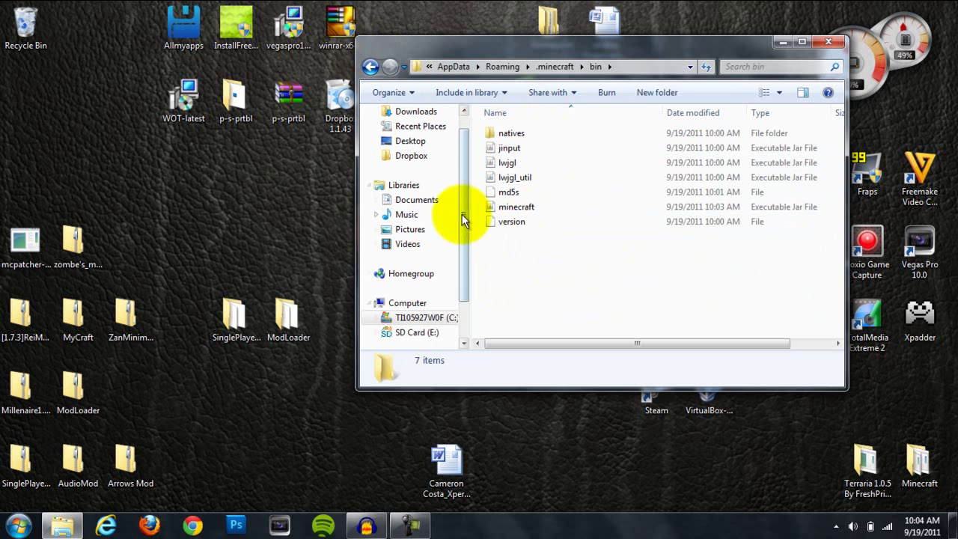
- Move WorldEdit from the SinglePlayer folder into bin, then close both Explorer windows
double_click(254, 316)
drag(891, 243, 742, 381)
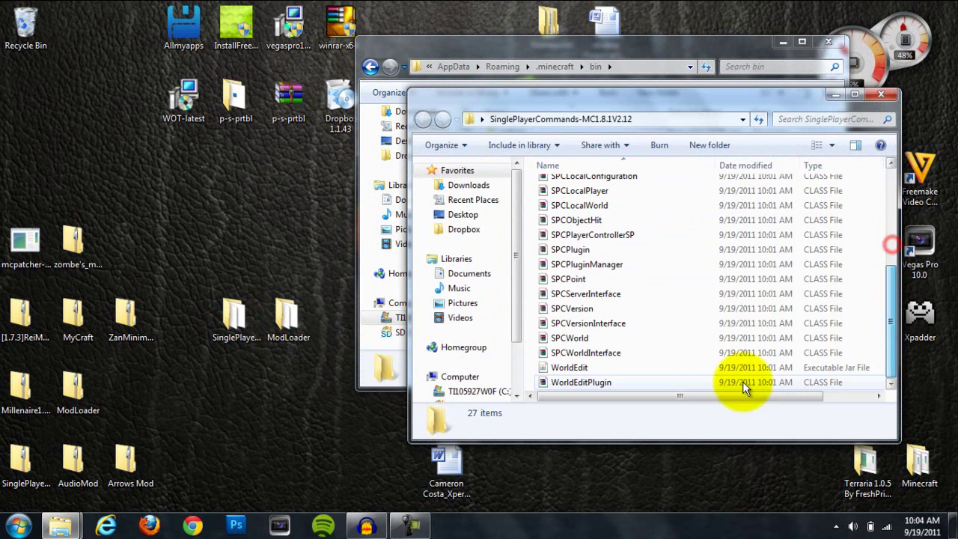
drag(569, 367, 581, 280)
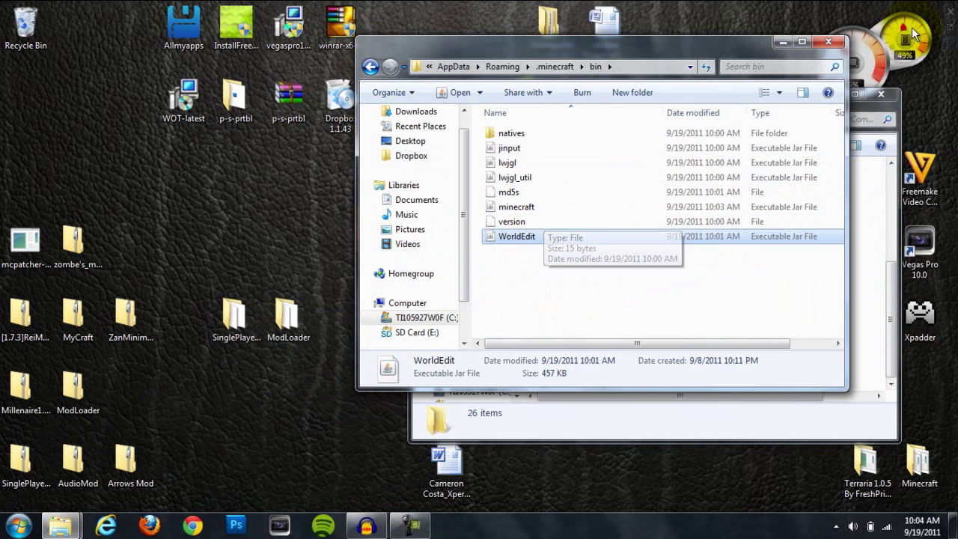
click(829, 41)
click(883, 95)
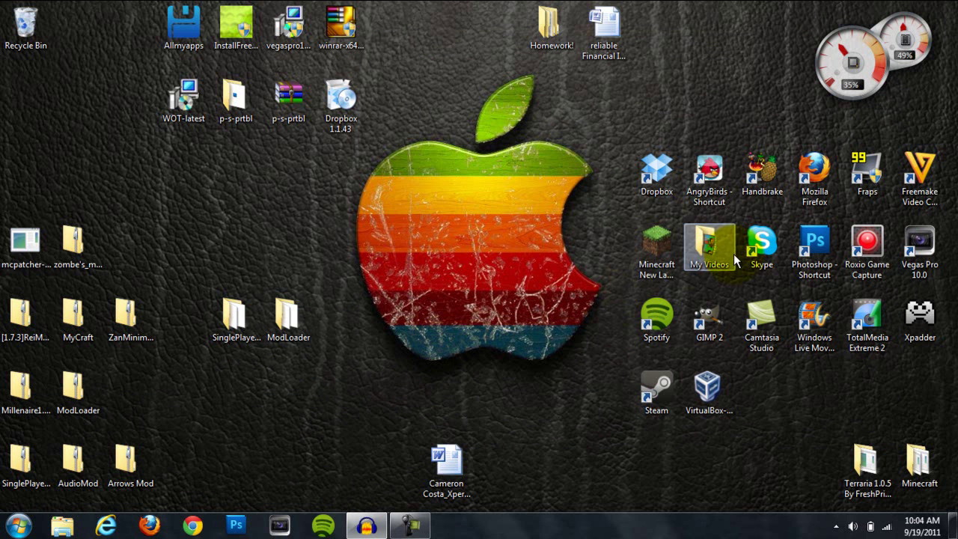
- Launch Minecraft via the New Launcher, log in, and generate a new single-player world
double_click(657, 247)
click(527, 279)
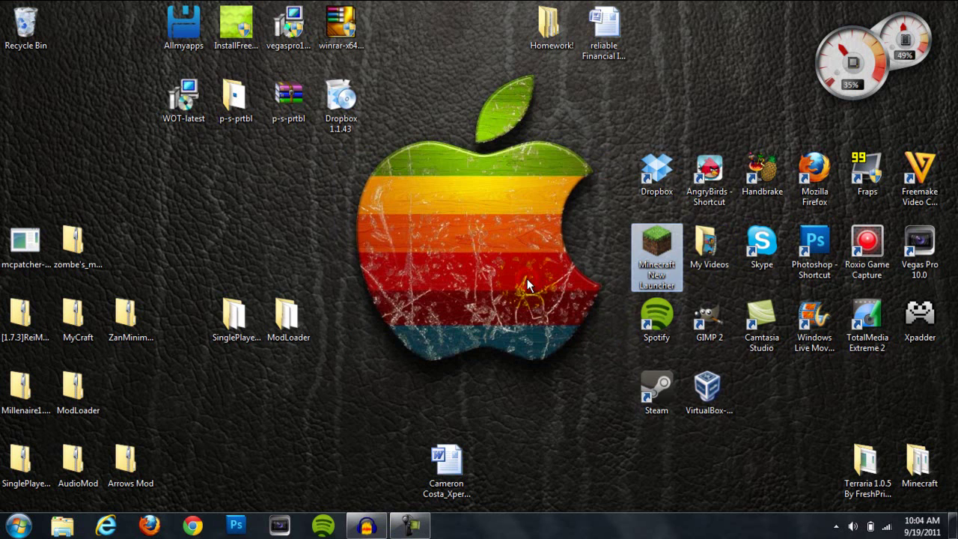
click(755, 405)
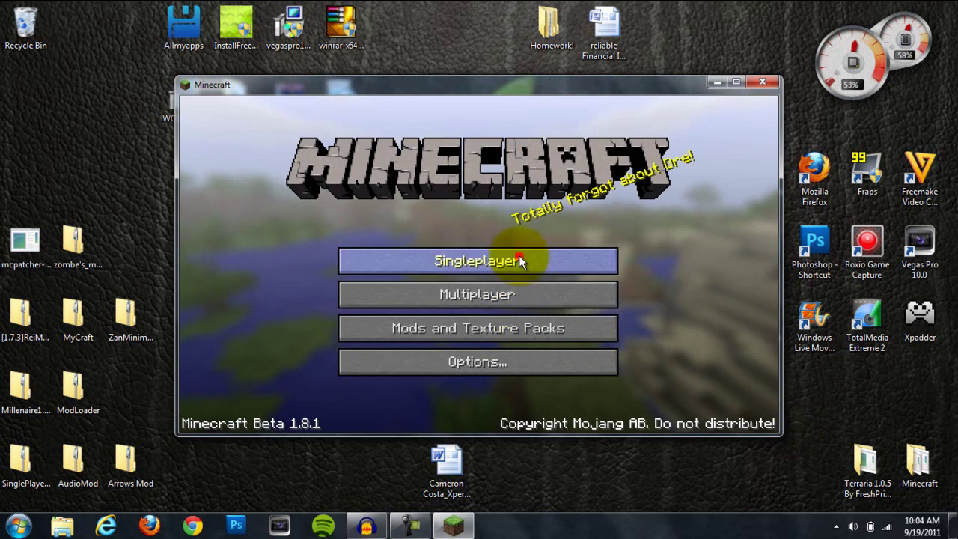
click(517, 256)
click(557, 363)
click(377, 412)
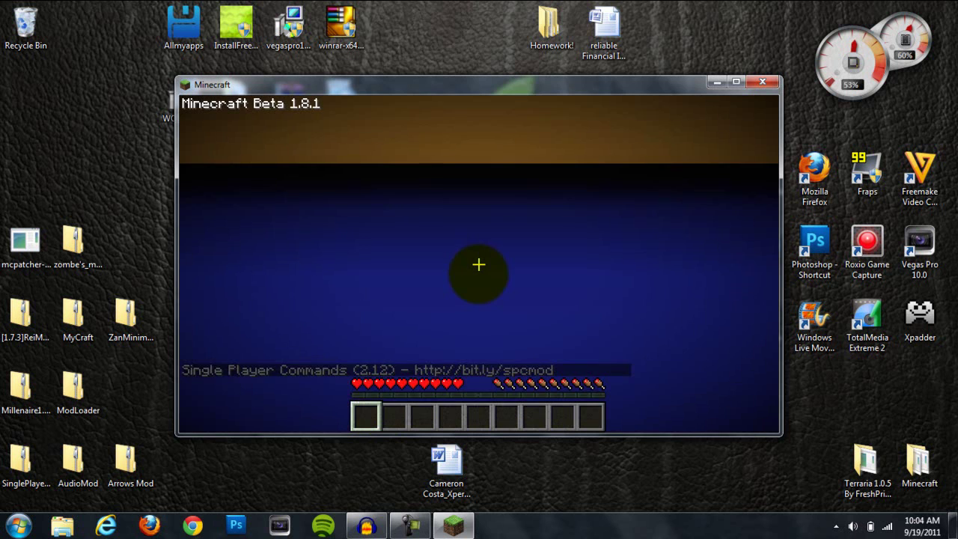
- Switch video settings to Fast graphics and Tiny render distance, then resume the world
key(Escape)
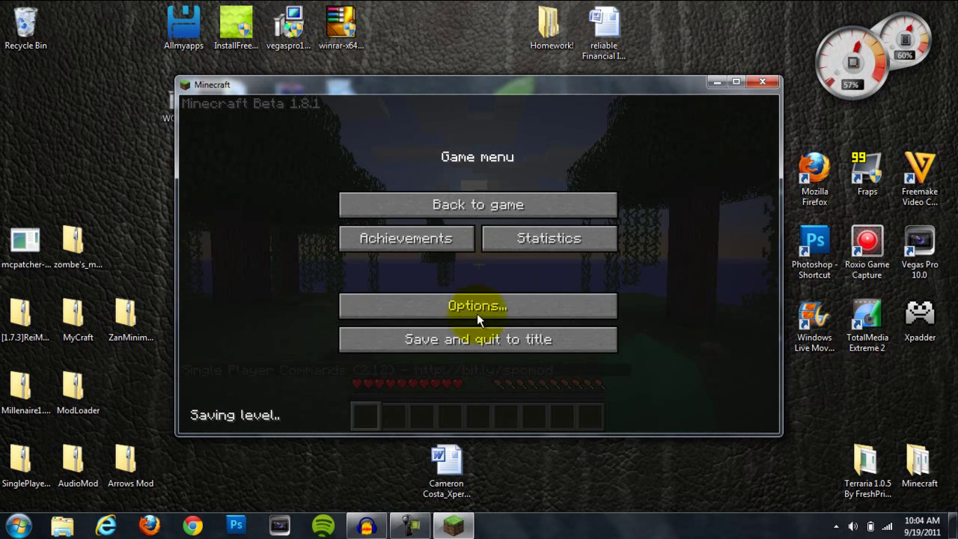
click(484, 306)
click(461, 317)
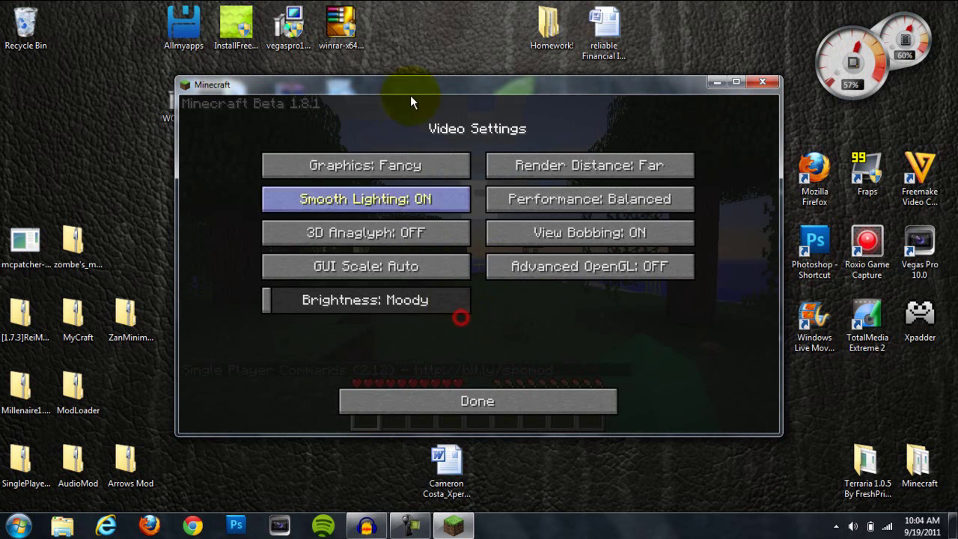
click(409, 165)
click(543, 175)
click(542, 174)
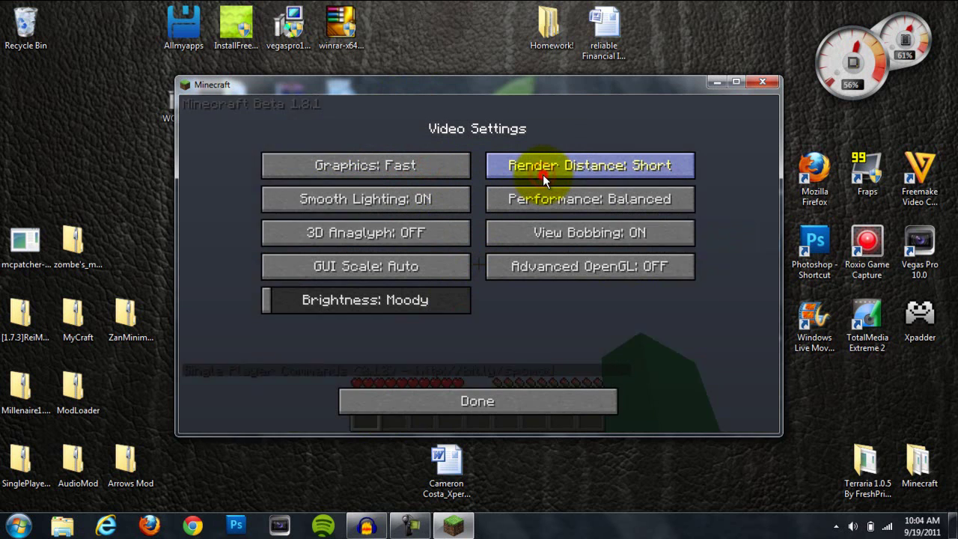
click(542, 175)
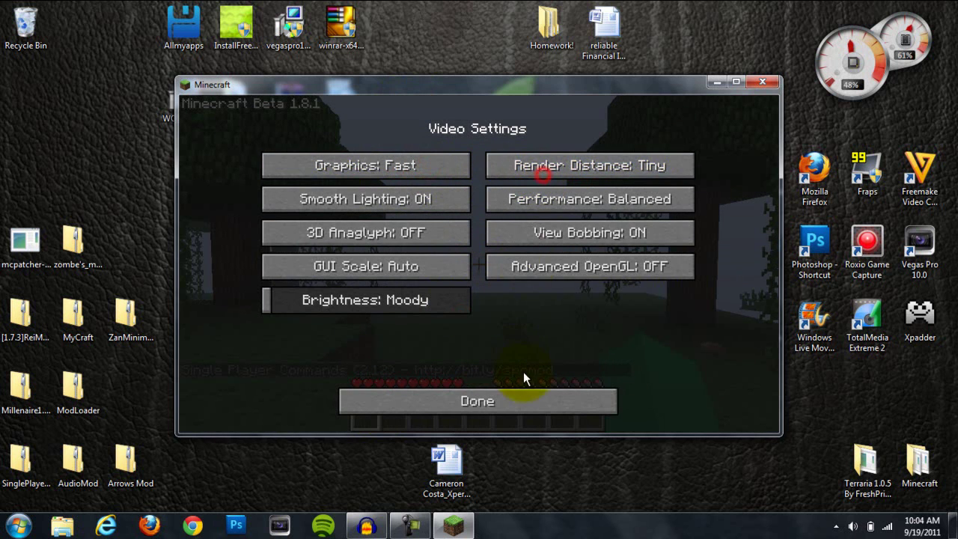
click(518, 401)
click(516, 401)
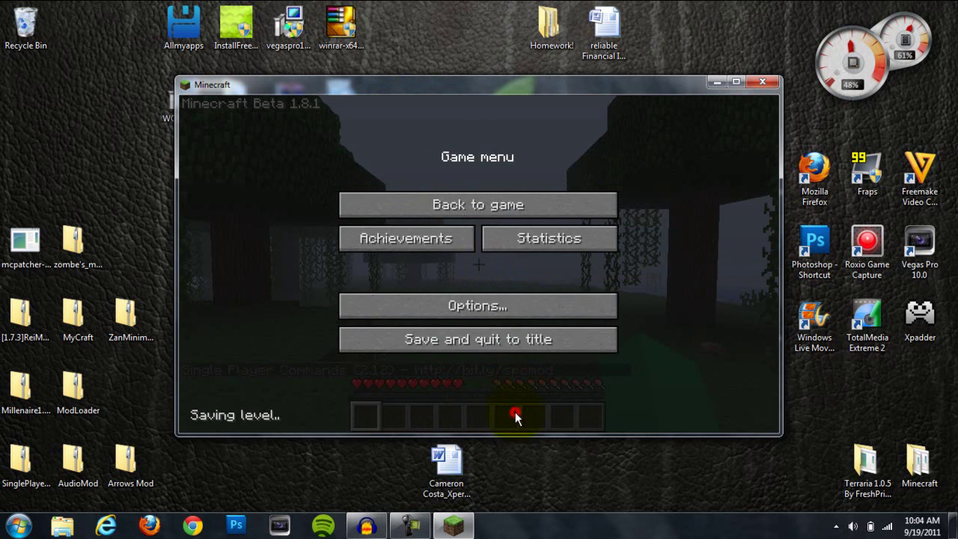
click(549, 199)
- Spawn a ghast with the /spawn ghast command and attack it
text(t)
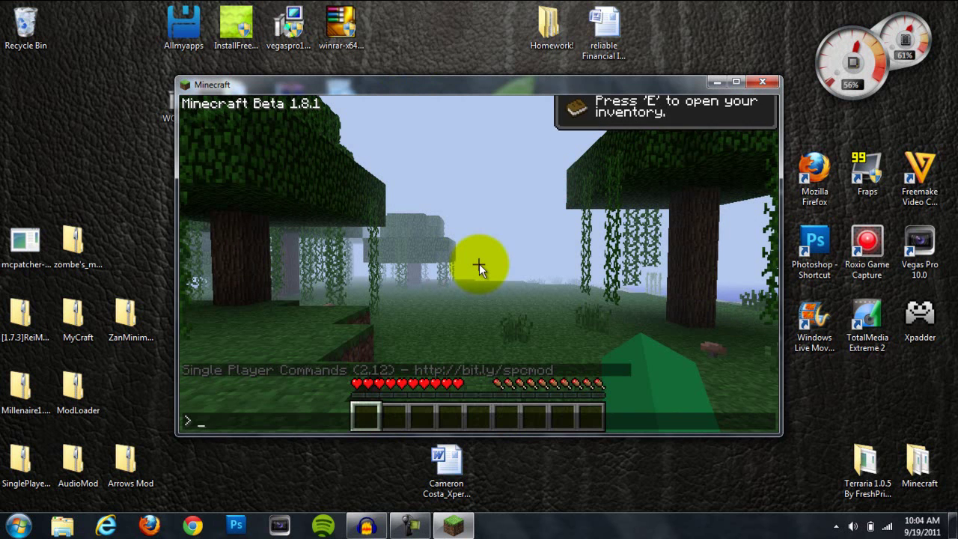
text(/spawn ghast)
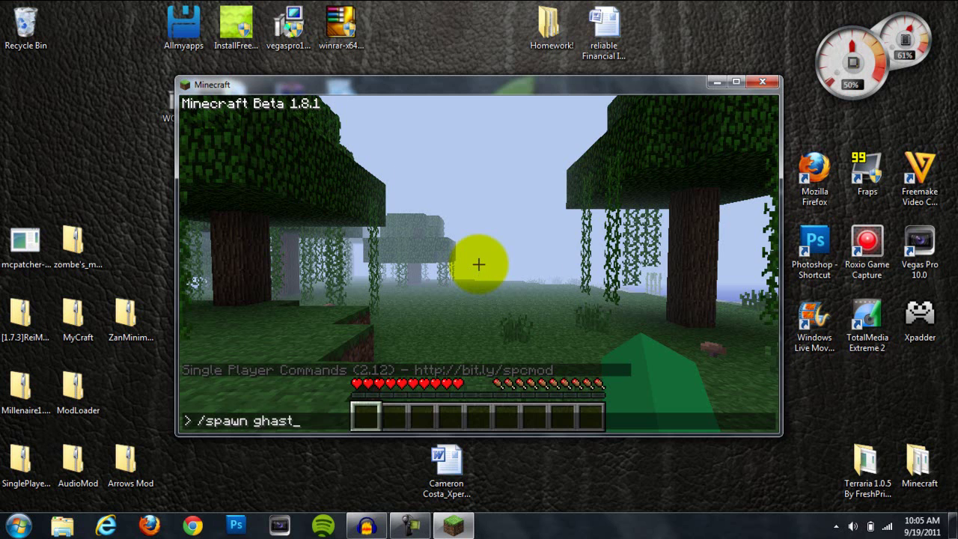
key(Return)
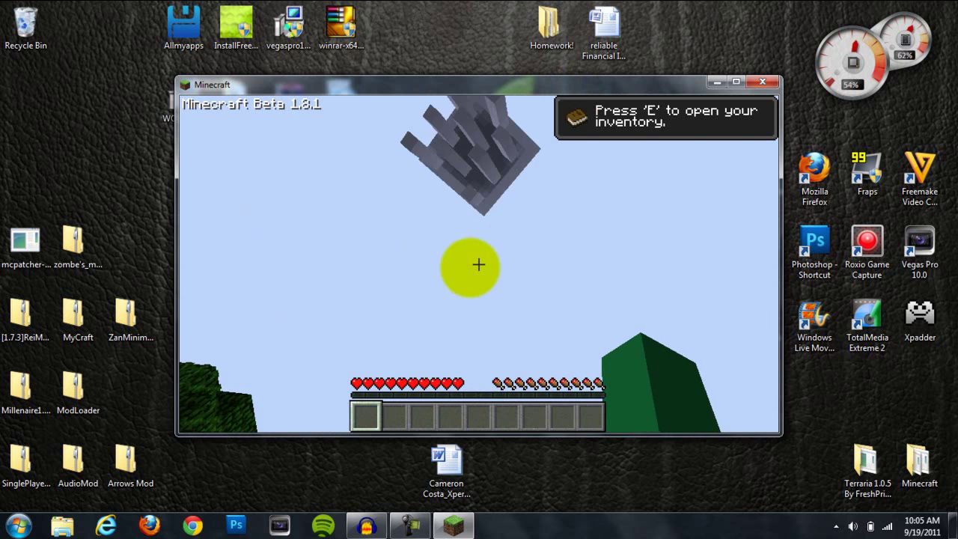
click(479, 264)
click(479, 264)
drag(479, 265, 508, 260)
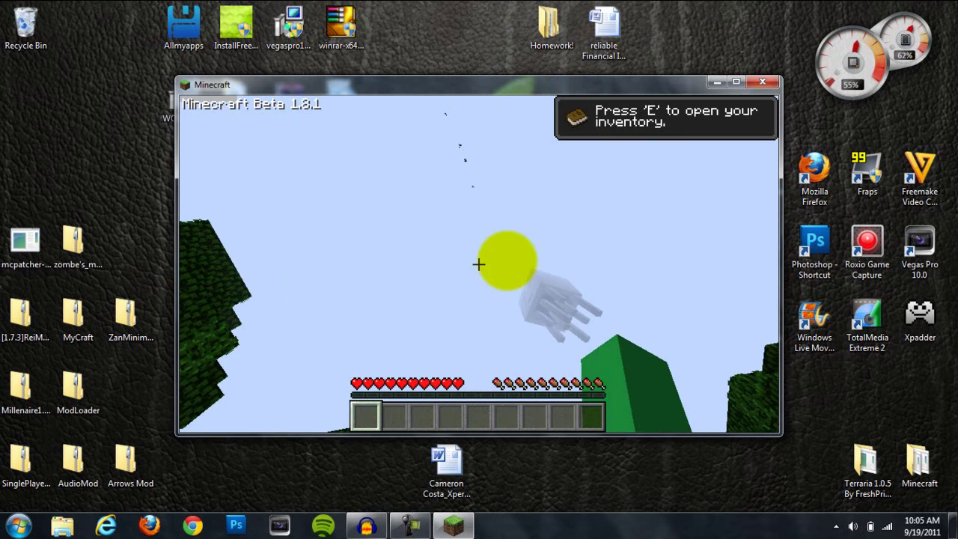
- Save the world, quit to title, and close Minecraft
key(Escape)
click(495, 338)
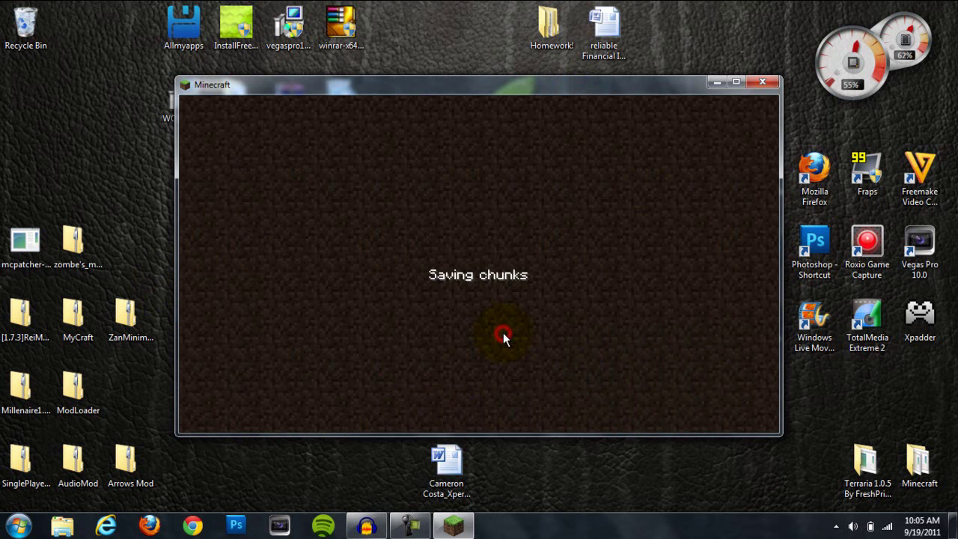
click(762, 80)
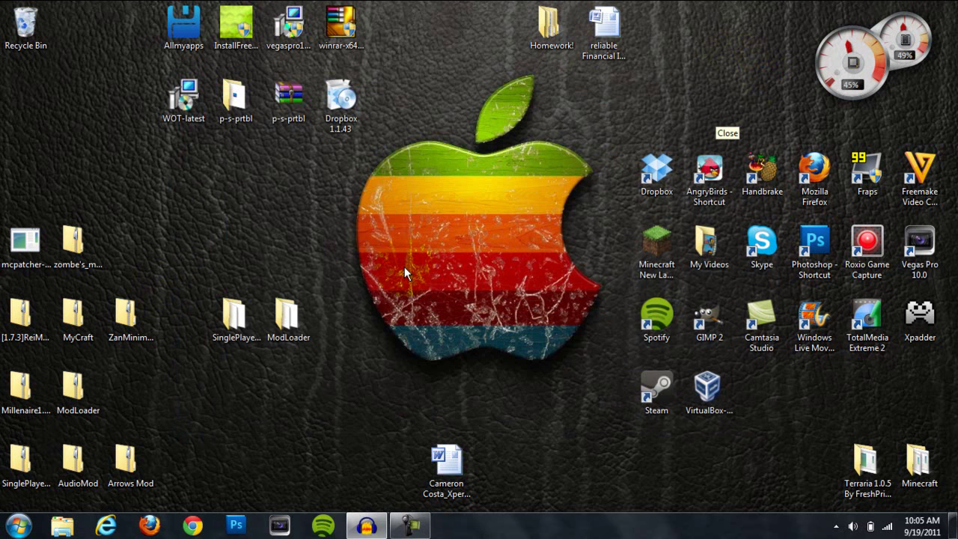
- Deselect everything on the desktop so only the mod folders remain visible
click(365, 296)
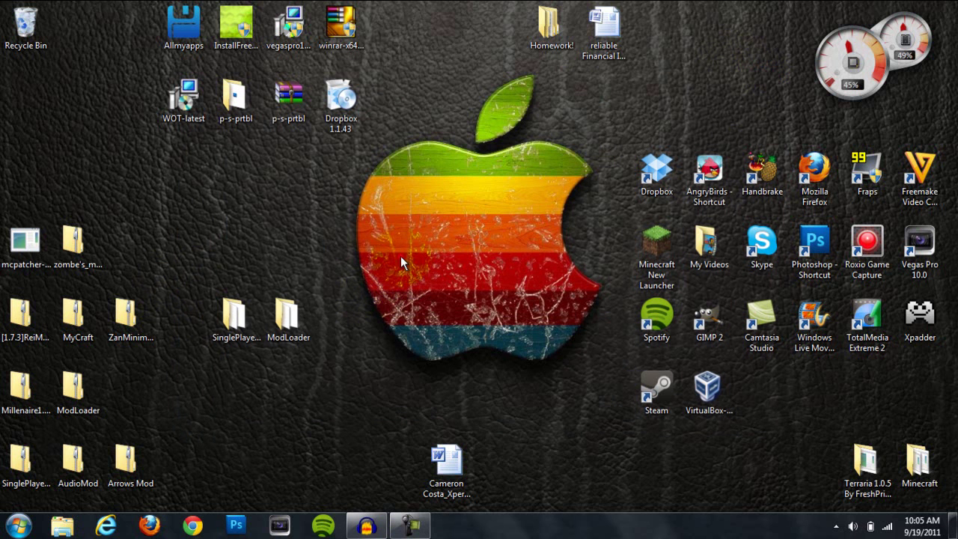
drag(400, 256, 345, 251)
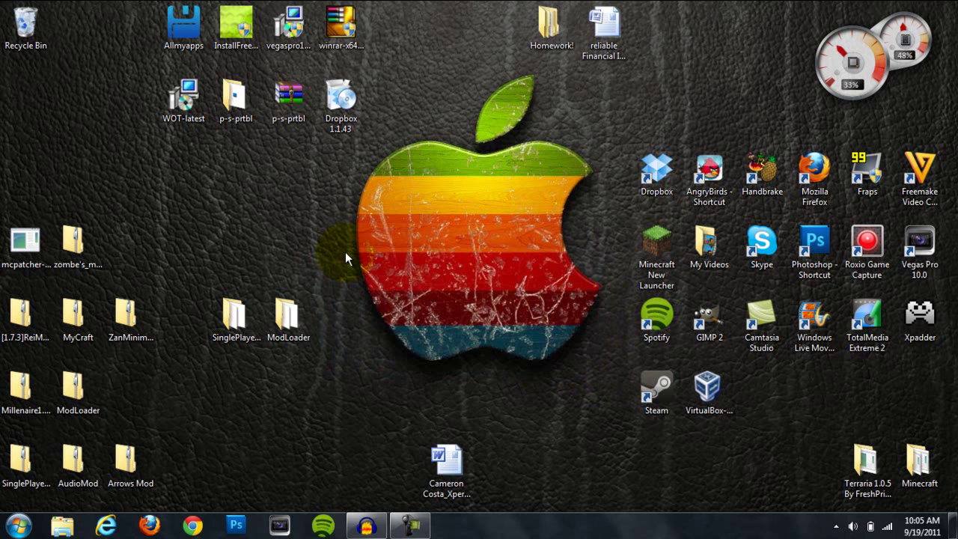